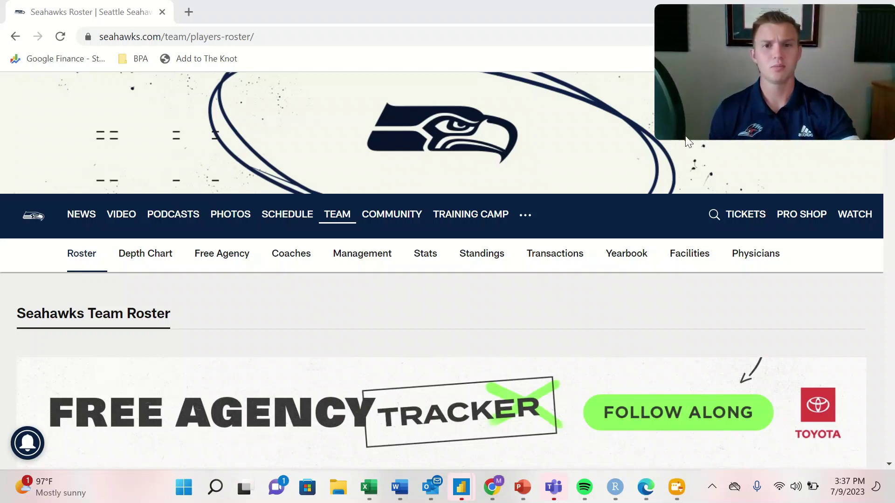
Scroll to the Active player table, check a headshot's image options, then minimise Chrome.
{"action": "scroll", "coordinate": [483, 199], "scroll_direction": "down", "scroll_amount": 3}
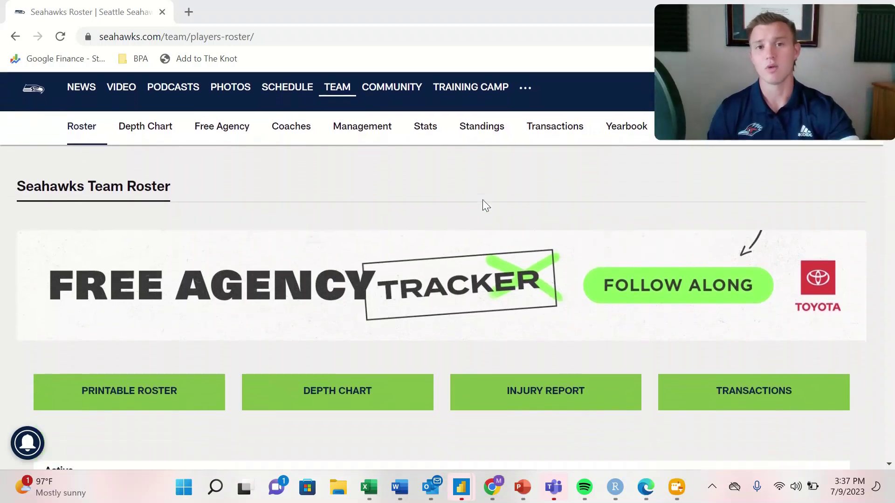
{"action": "scroll", "coordinate": [482, 200], "scroll_direction": "down", "scroll_amount": 5}
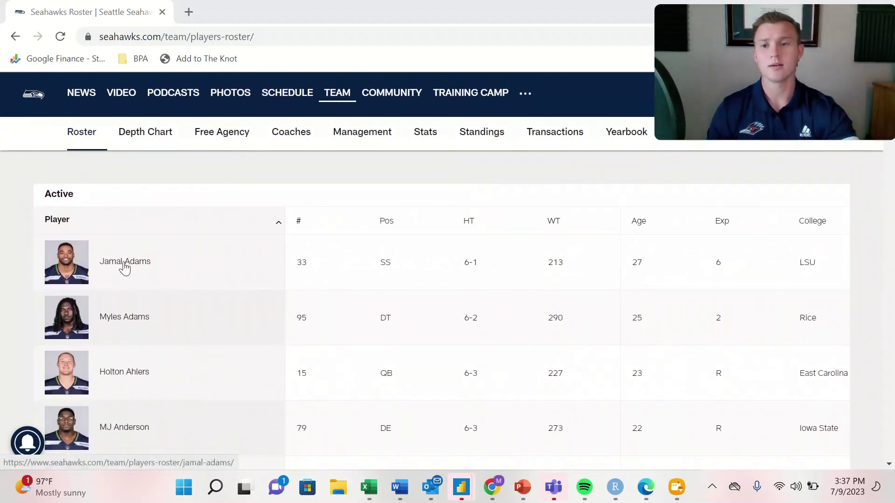
{"action": "right_click", "coordinate": [68, 269]}
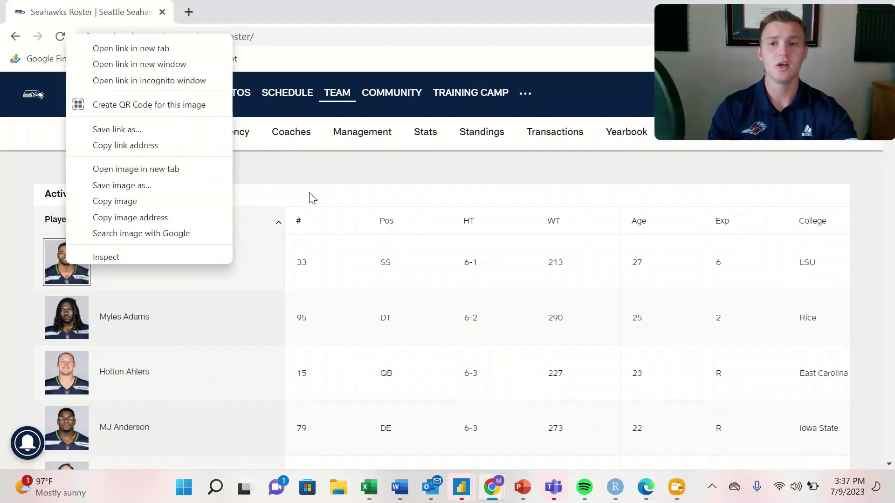
{"action": "left_click", "coordinate": [327, 186]}
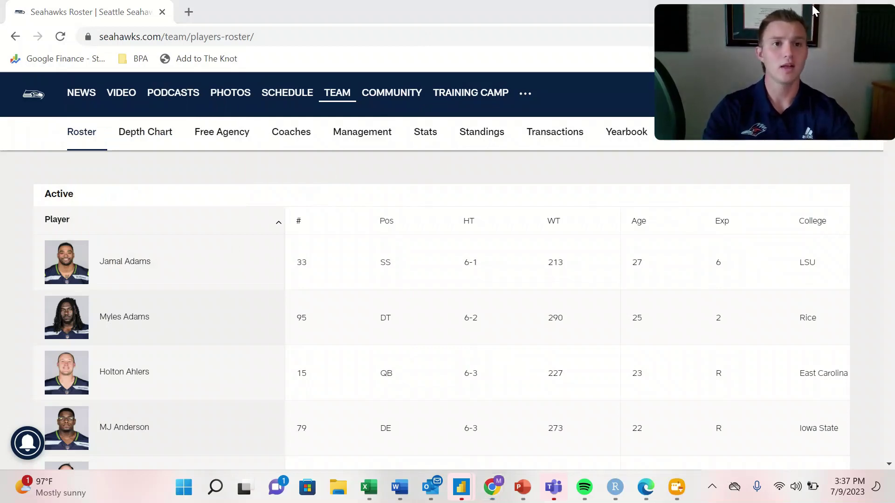
{"action": "left_click_drag", "start_coordinate": [605, 9], "coordinate": [616, 55]}
{"action": "key", "text": "super+Down"}
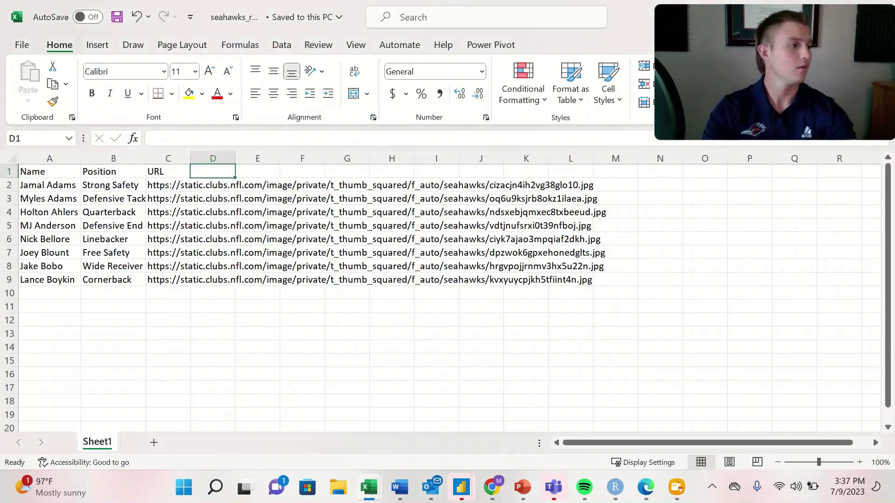
Inspect the first player's name, position and photo URL in row 2 of the roster sheet.
{"action": "left_click", "coordinate": [49, 188]}
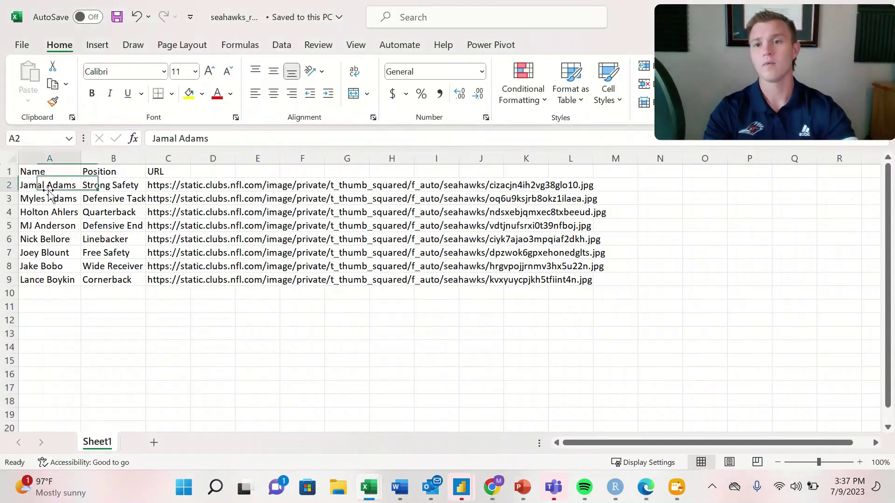
{"action": "key", "text": "Right"}
{"action": "key", "text": "Right"}
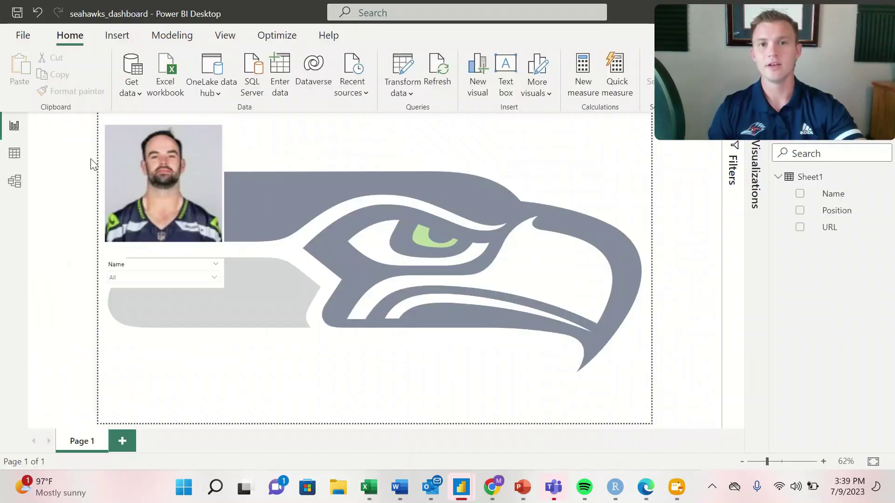
Abandon the Excel workbook import and review the Model and Data views.
{"action": "left_click", "coordinate": [161, 73]}
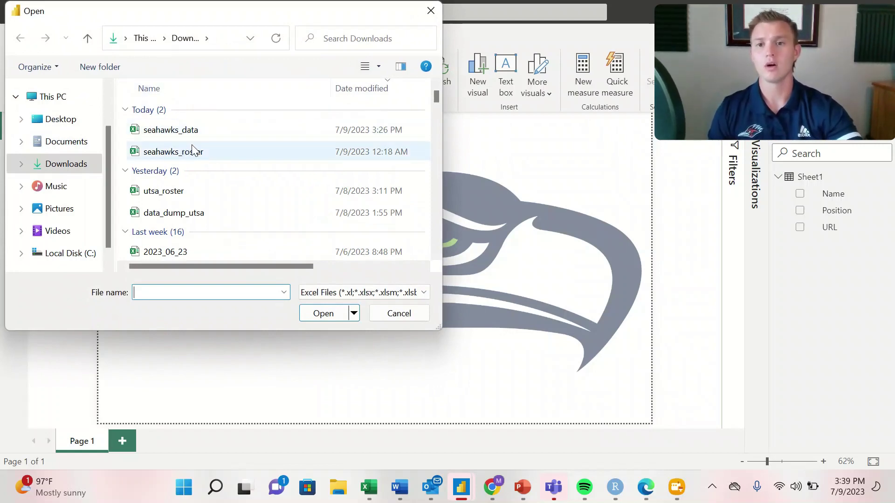
{"action": "left_click", "coordinate": [431, 10]}
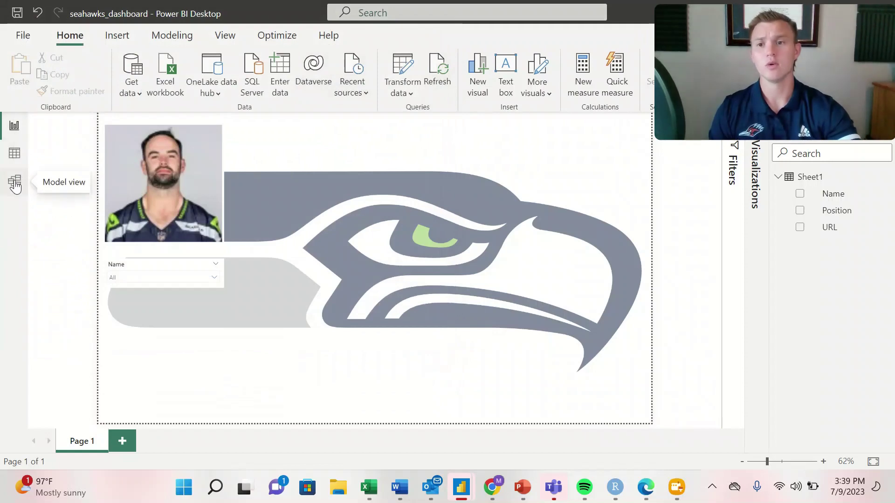
{"action": "left_click", "coordinate": [14, 181]}
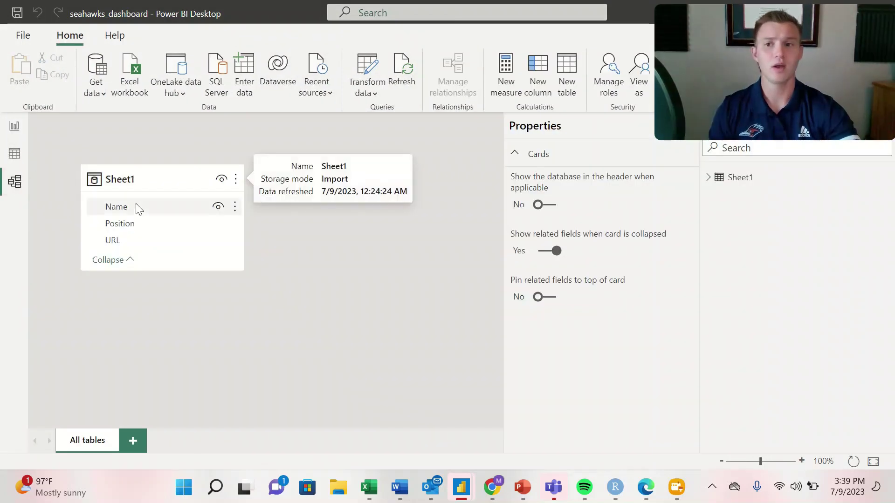
{"action": "left_click", "coordinate": [13, 154]}
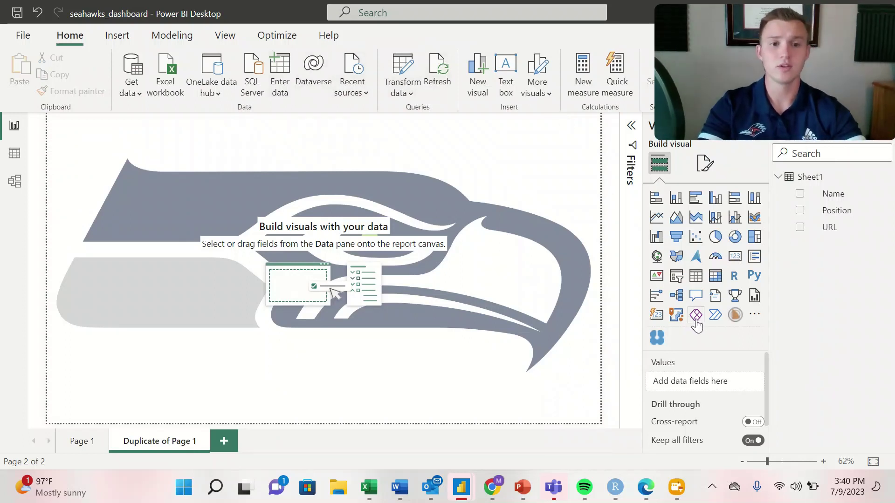
Add a slicer on the Name field and set its style to Dropdown.
{"action": "left_click", "coordinate": [676, 277]}
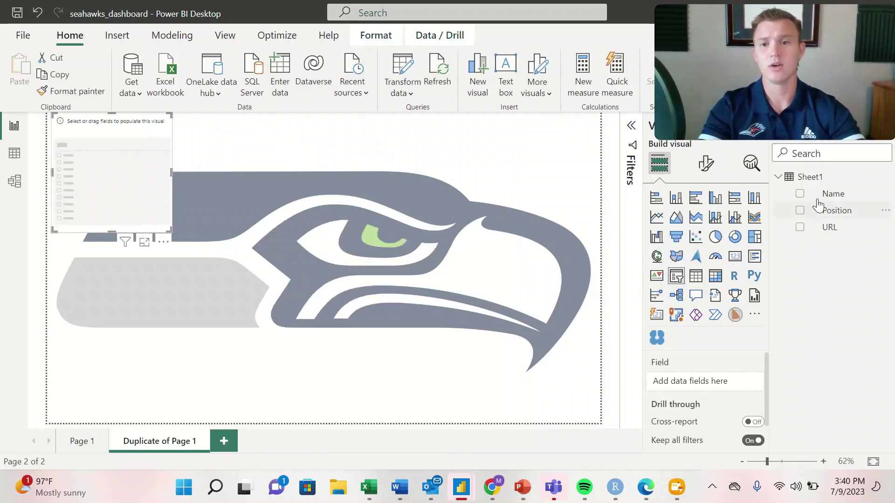
{"action": "left_click_drag", "start_coordinate": [831, 194], "coordinate": [703, 389]}
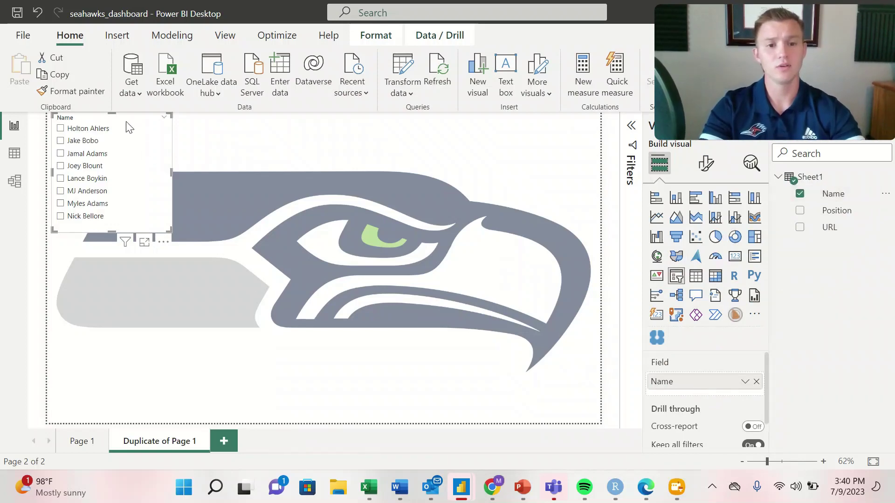
{"action": "left_click", "coordinate": [705, 167]}
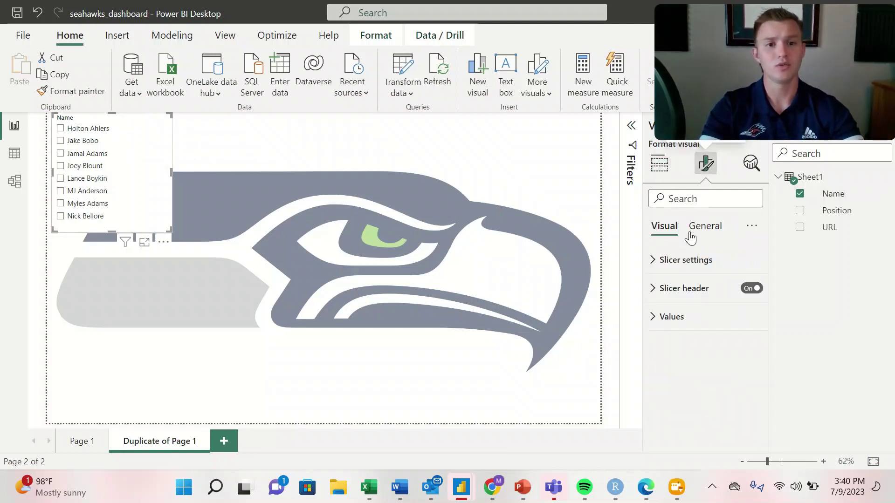
{"action": "left_click", "coordinate": [688, 260]}
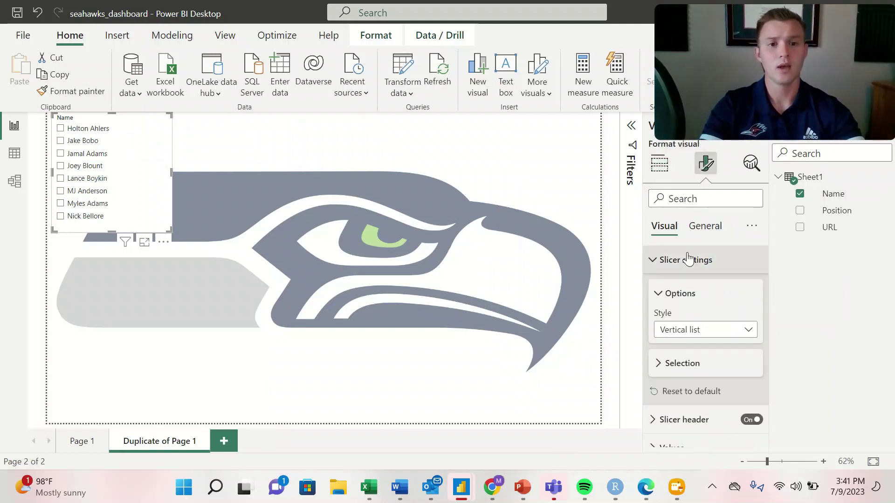
{"action": "left_click", "coordinate": [692, 331]}
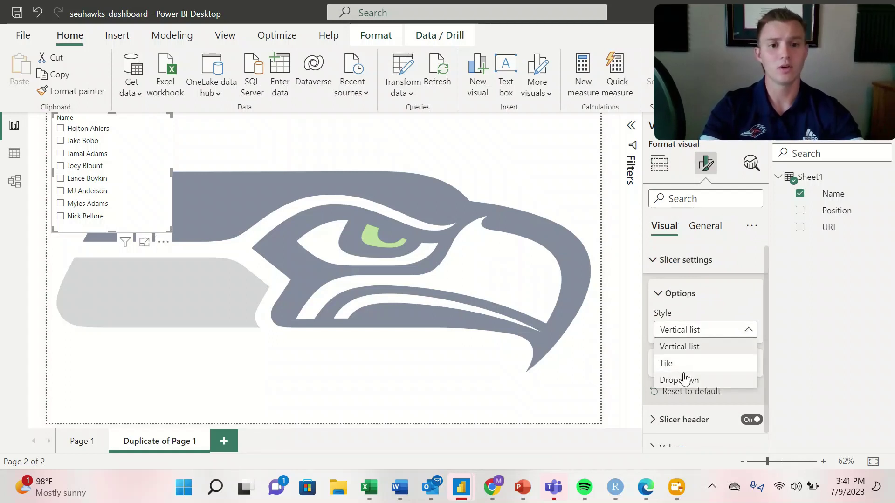
{"action": "left_click", "coordinate": [668, 378]}
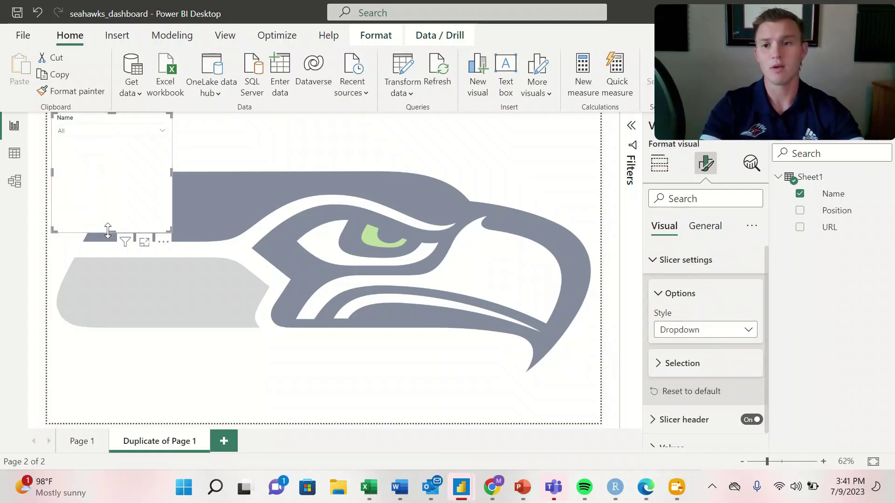
Shrink the Name slicer and position it over the left side of the logo.
{"action": "left_click_drag", "start_coordinate": [108, 228], "coordinate": [100, 142]}
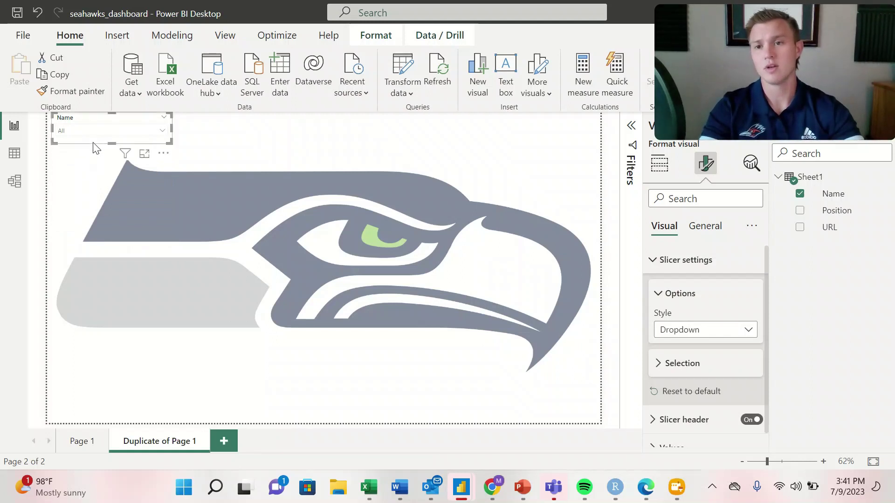
{"action": "left_click_drag", "start_coordinate": [160, 155], "coordinate": [153, 263]}
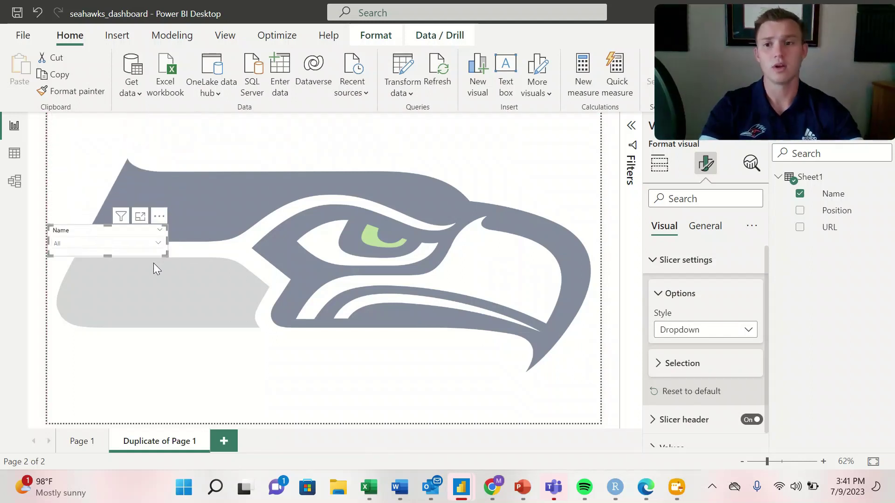
{"action": "left_click", "coordinate": [259, 244]}
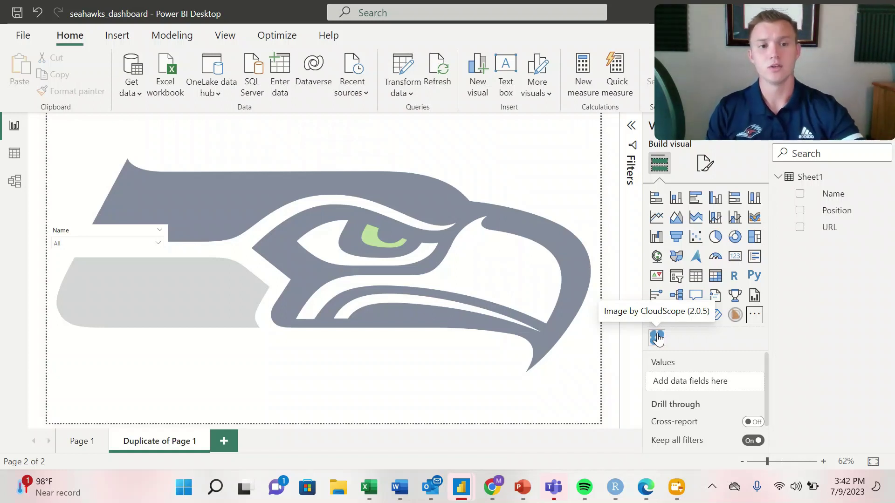
Search the visuals store for 'image by' and open the Image by CloudScope visual's details.
{"action": "left_click", "coordinate": [755, 317]}
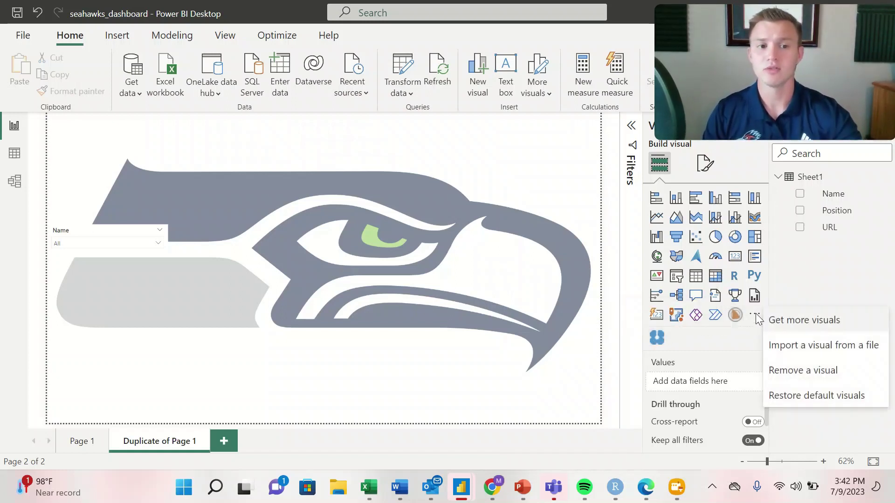
{"action": "left_click", "coordinate": [780, 321]}
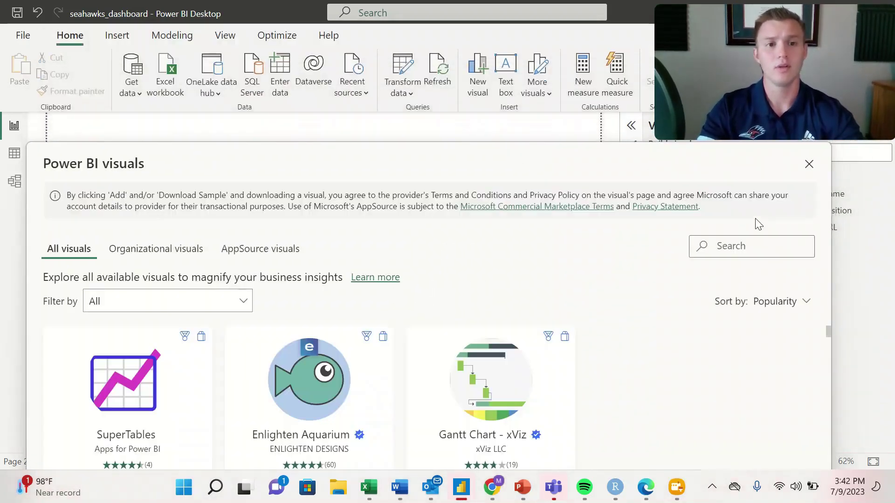
{"action": "left_click", "coordinate": [736, 246]}
{"action": "type", "text": "images "}
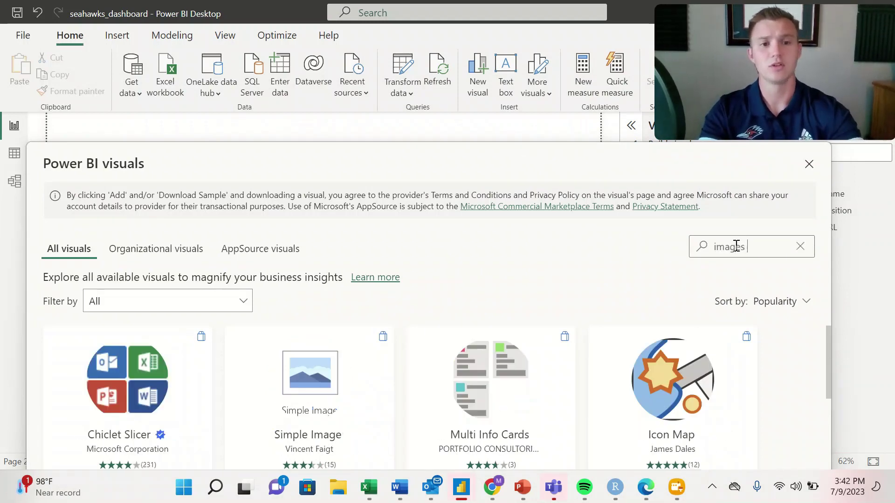
{"action": "type", "text": "by"}
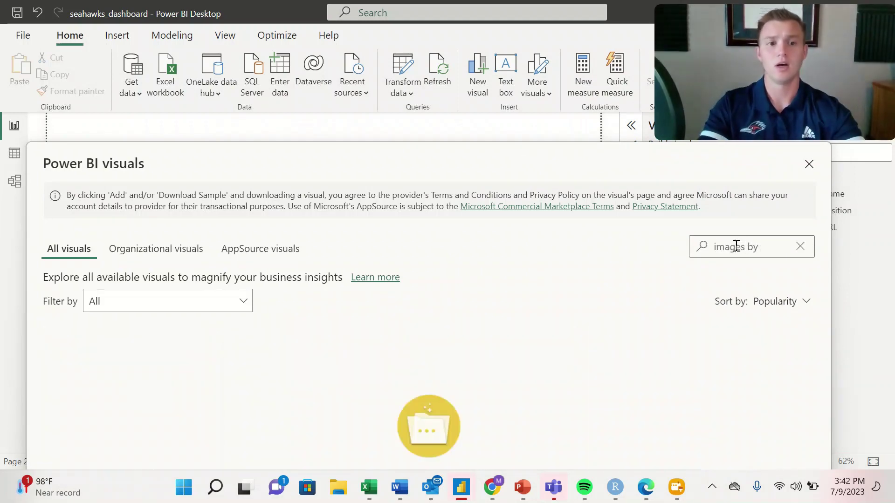
{"action": "key", "text": "Left"}
{"action": "key", "text": "Left"}
{"action": "key", "text": "Left"}
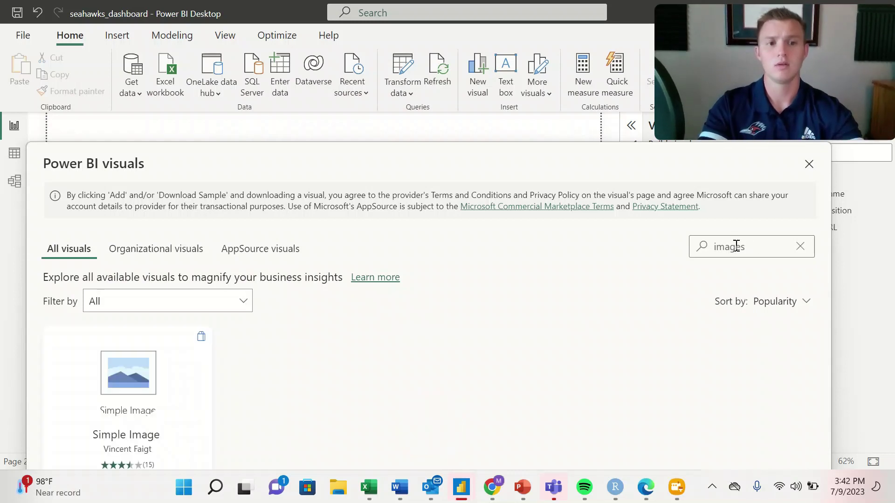
{"action": "key", "text": "BackSpace"}
{"action": "key", "text": "End"}
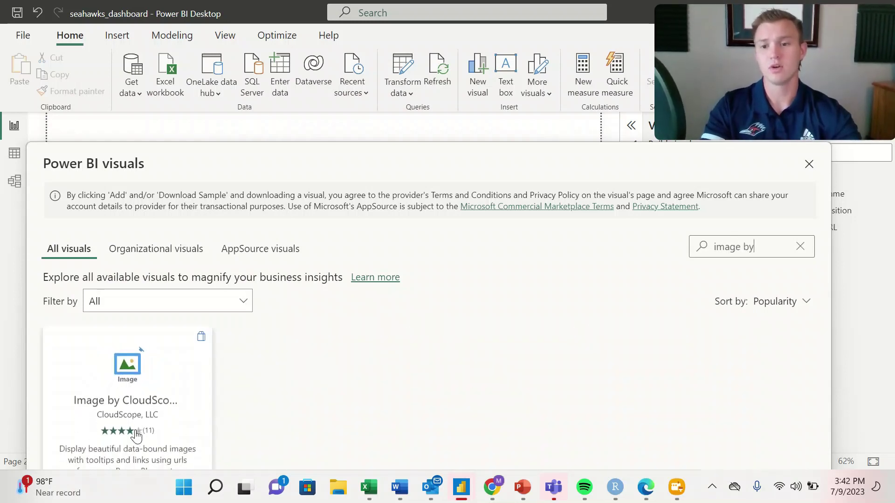
{"action": "left_click", "coordinate": [124, 402]}
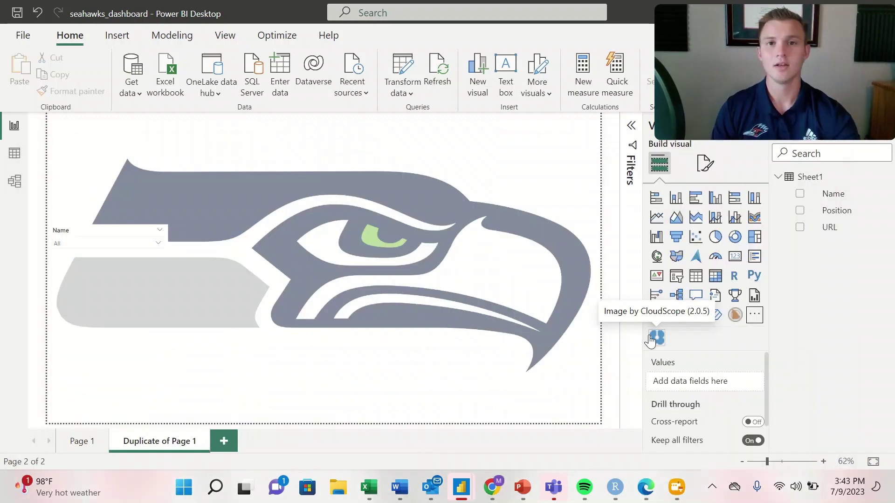
Insert an Image by CloudScope visual and move the Name slicer below it.
{"action": "left_click", "coordinate": [651, 339]}
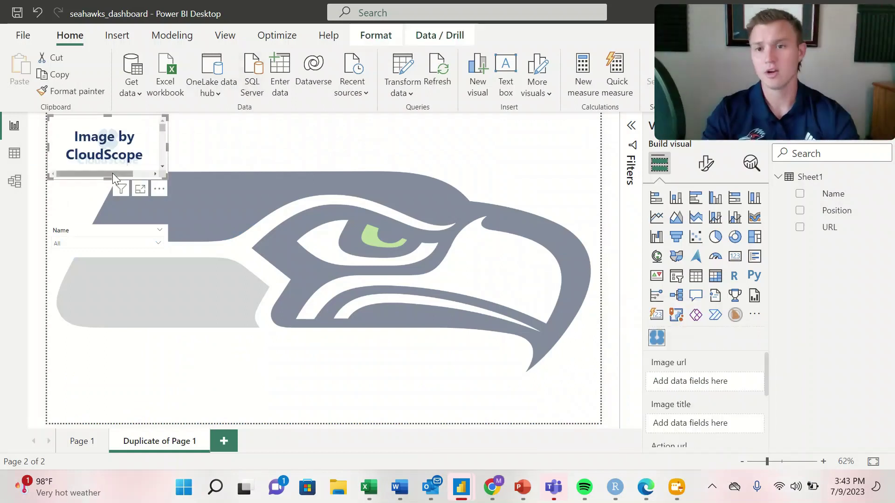
{"action": "left_click_drag", "start_coordinate": [109, 178], "coordinate": [109, 222]}
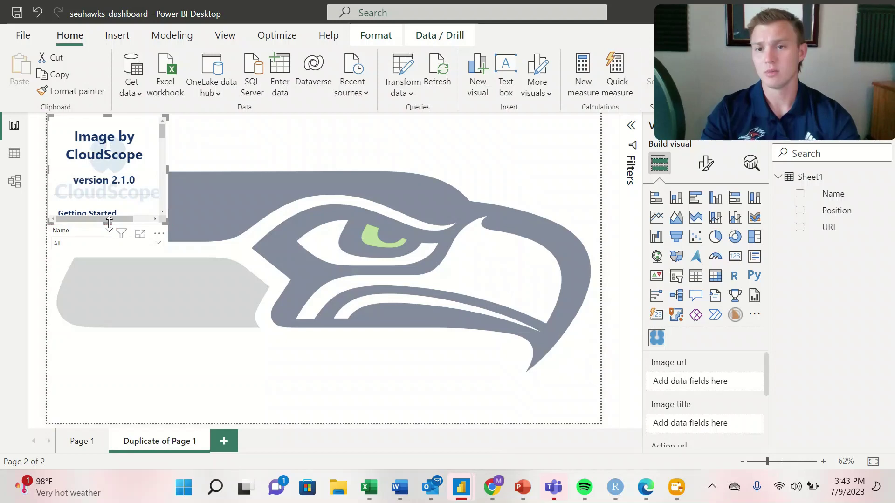
{"action": "left_click", "coordinate": [118, 251]}
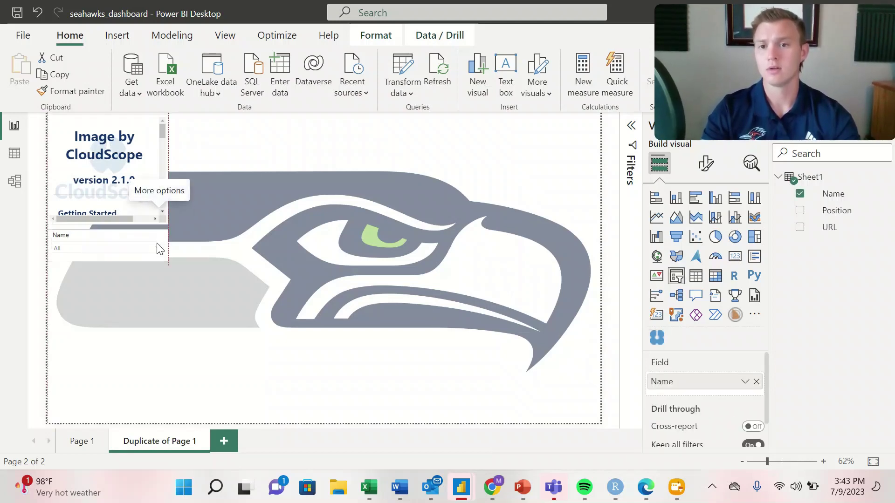
{"action": "left_click_drag", "start_coordinate": [157, 226], "coordinate": [158, 264]}
Enlarge the image visual and bind URL to Image url and Name to Image title.
{"action": "left_click", "coordinate": [105, 215]}
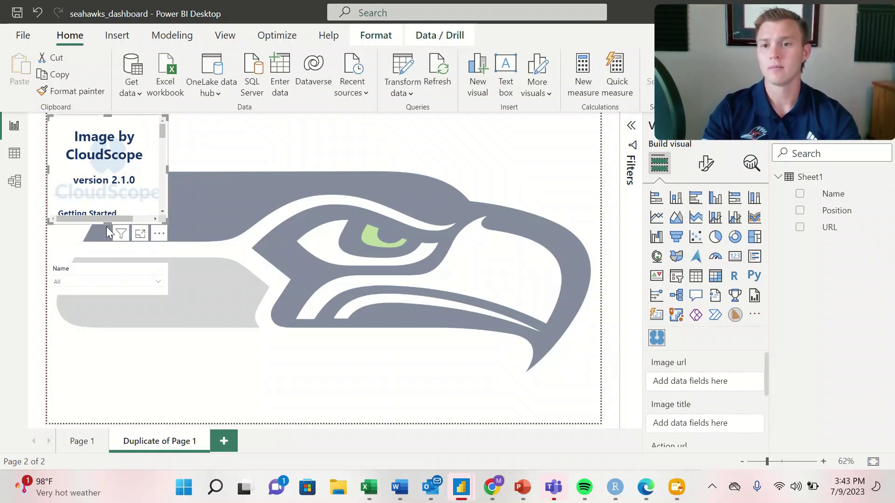
{"action": "left_click_drag", "start_coordinate": [107, 224], "coordinate": [110, 262]}
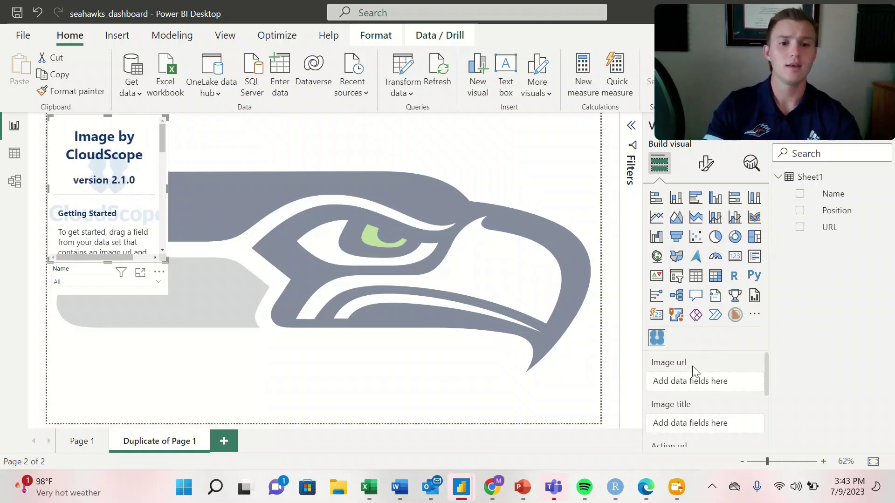
{"action": "left_click_drag", "start_coordinate": [822, 230], "coordinate": [697, 387]}
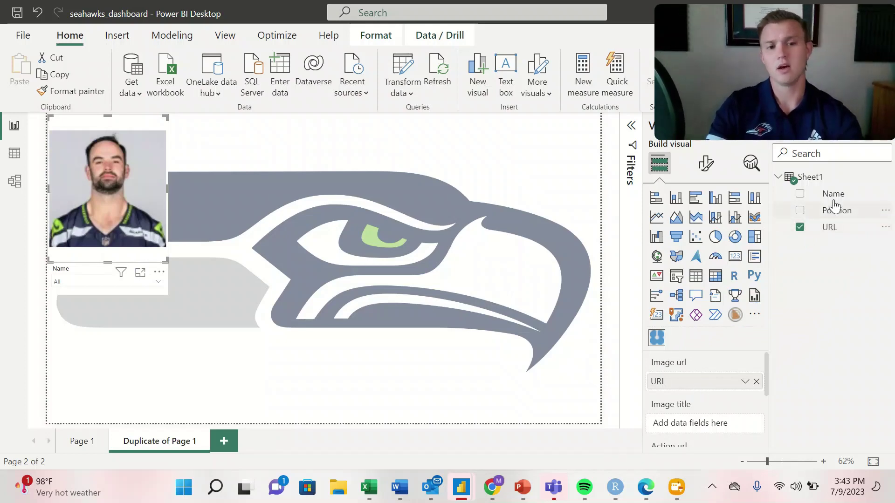
{"action": "left_click_drag", "start_coordinate": [834, 198], "coordinate": [713, 425]}
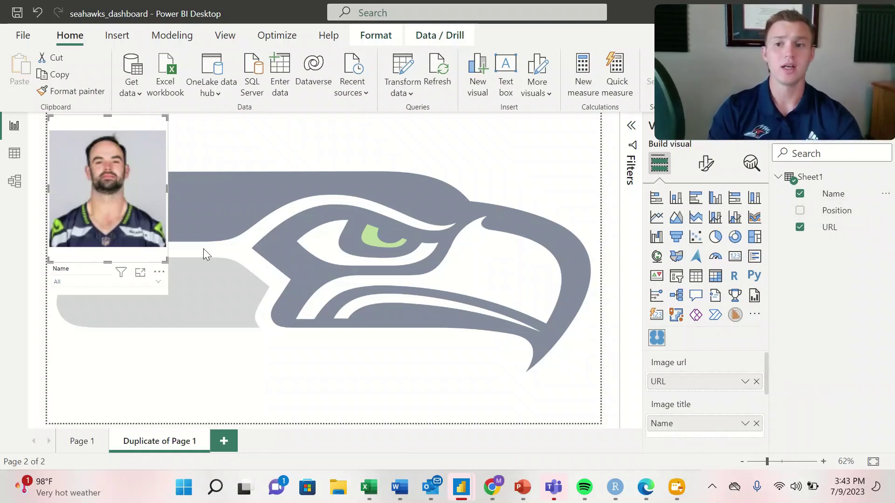
{"action": "left_click", "coordinate": [71, 282]}
{"action": "left_click", "coordinate": [76, 271]}
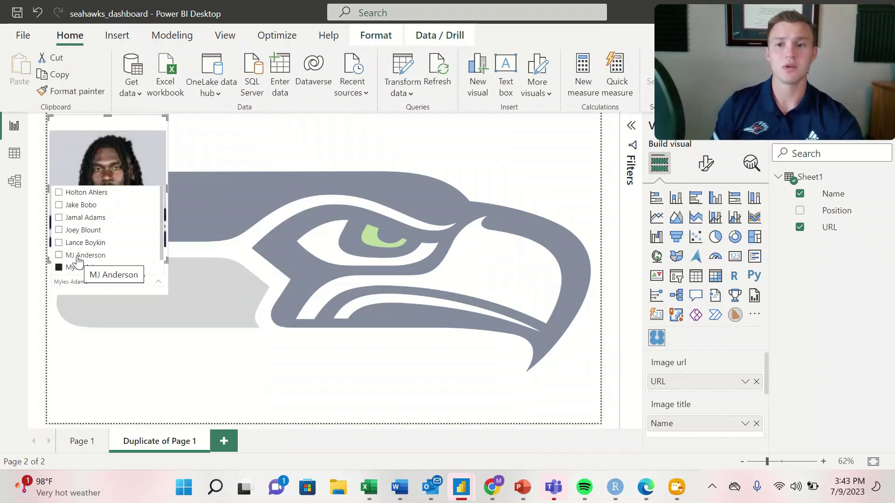
{"action": "left_click", "coordinate": [77, 255]}
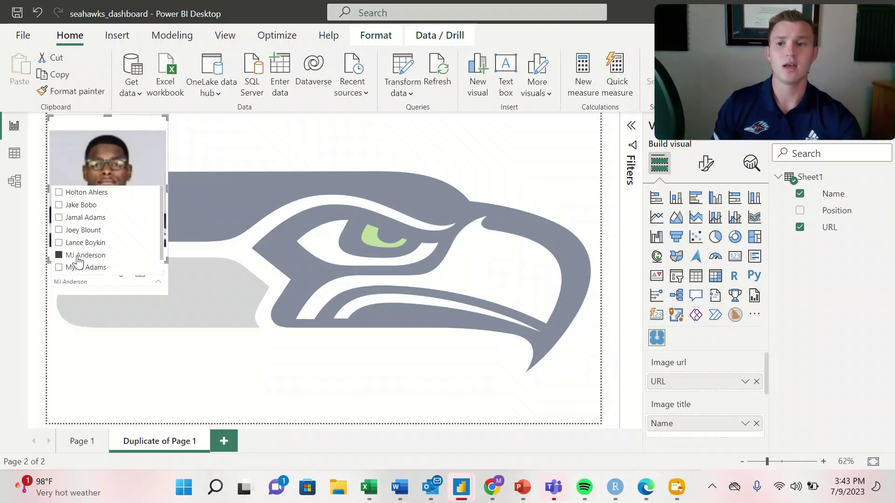
{"action": "left_click", "coordinate": [88, 244]}
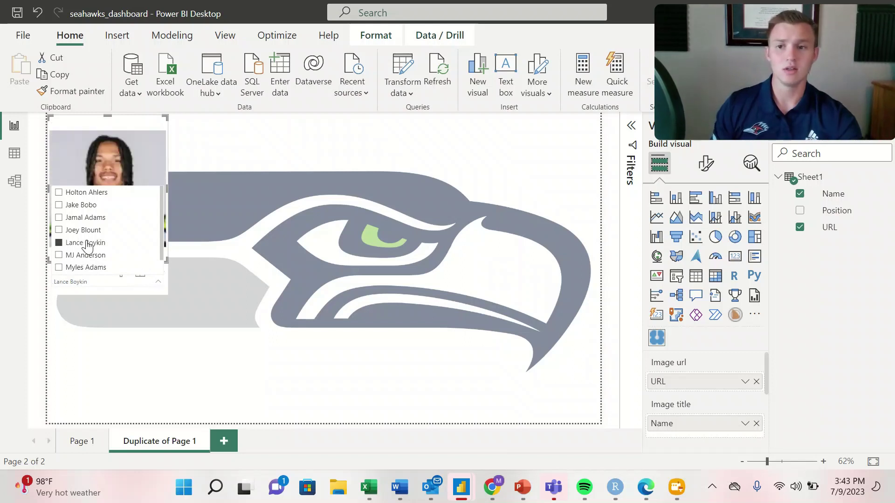
{"action": "left_click", "coordinate": [85, 230]}
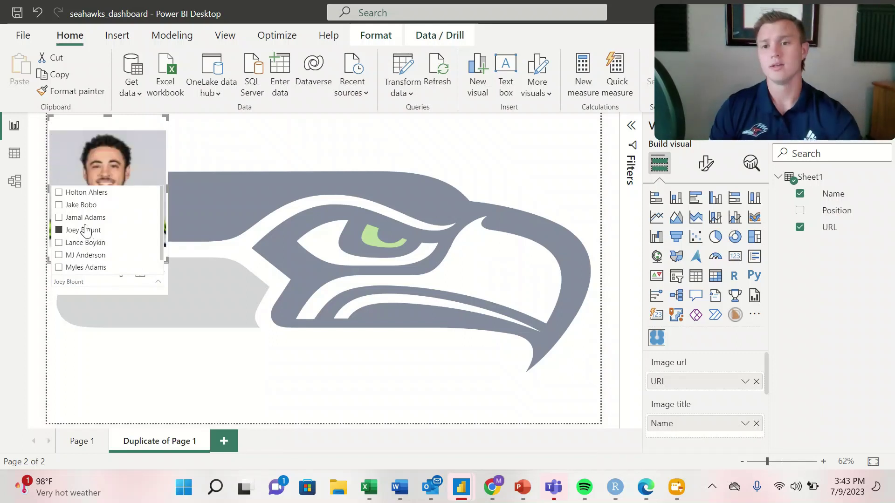
{"action": "left_click", "coordinate": [85, 230]}
{"action": "left_click", "coordinate": [87, 311]}
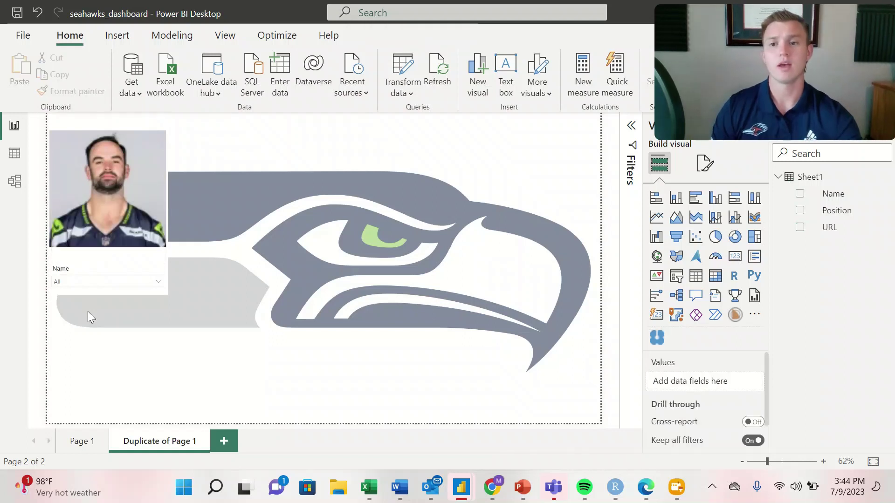